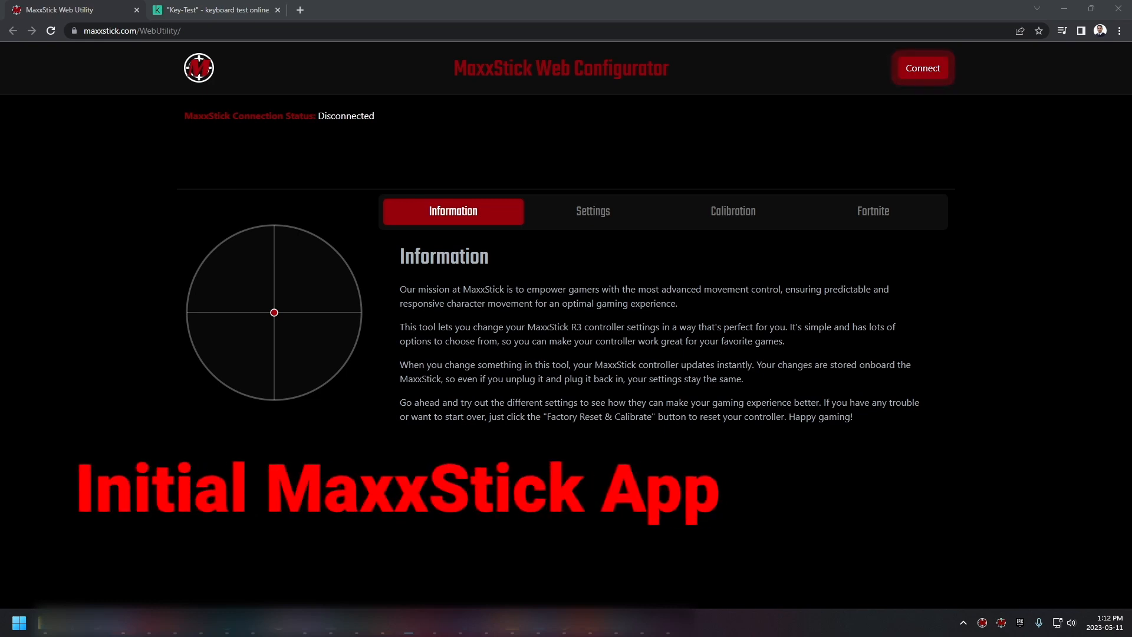
Enable Fast Turns among the FN modes of the MaxxStick tray app and check which modes are enabled.
right_click(982, 624)
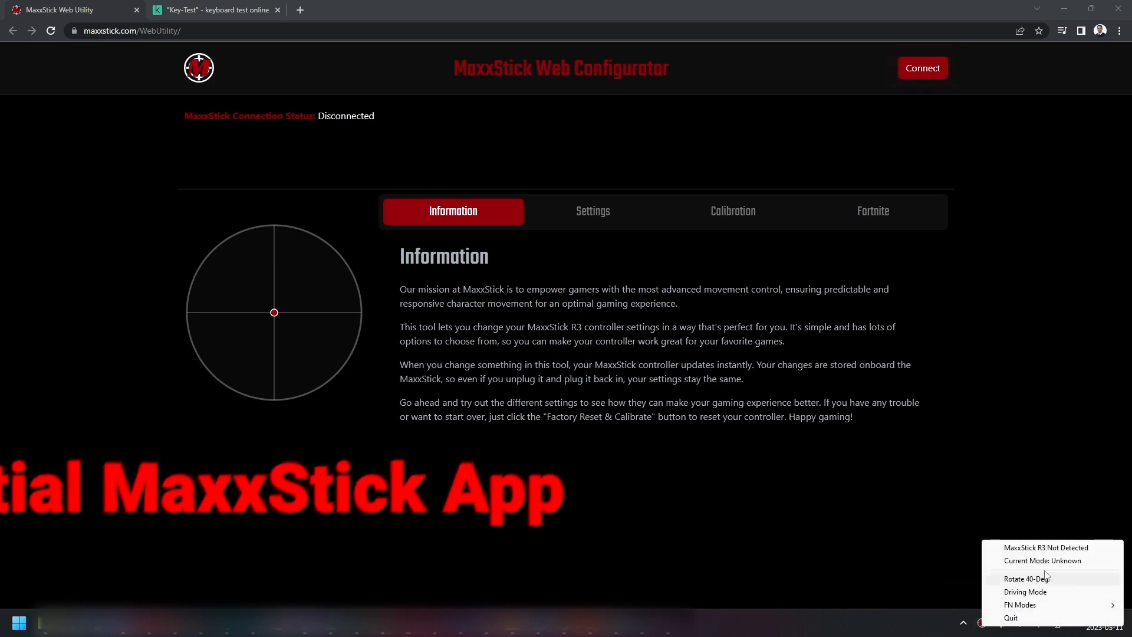
mouse_move(1064, 607)
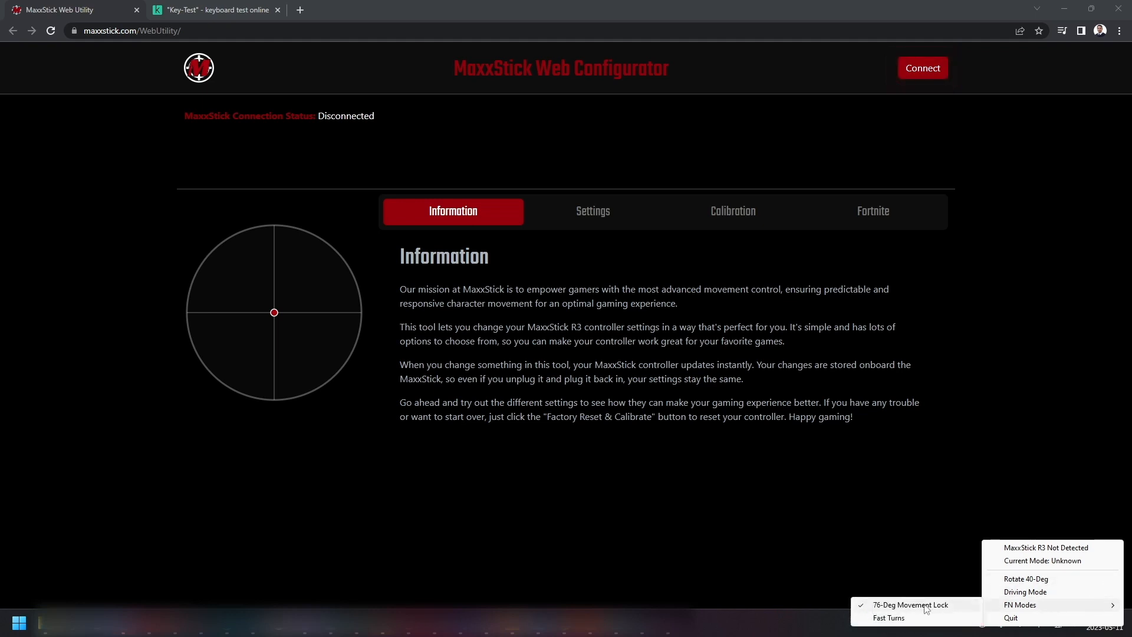
left_click(884, 618)
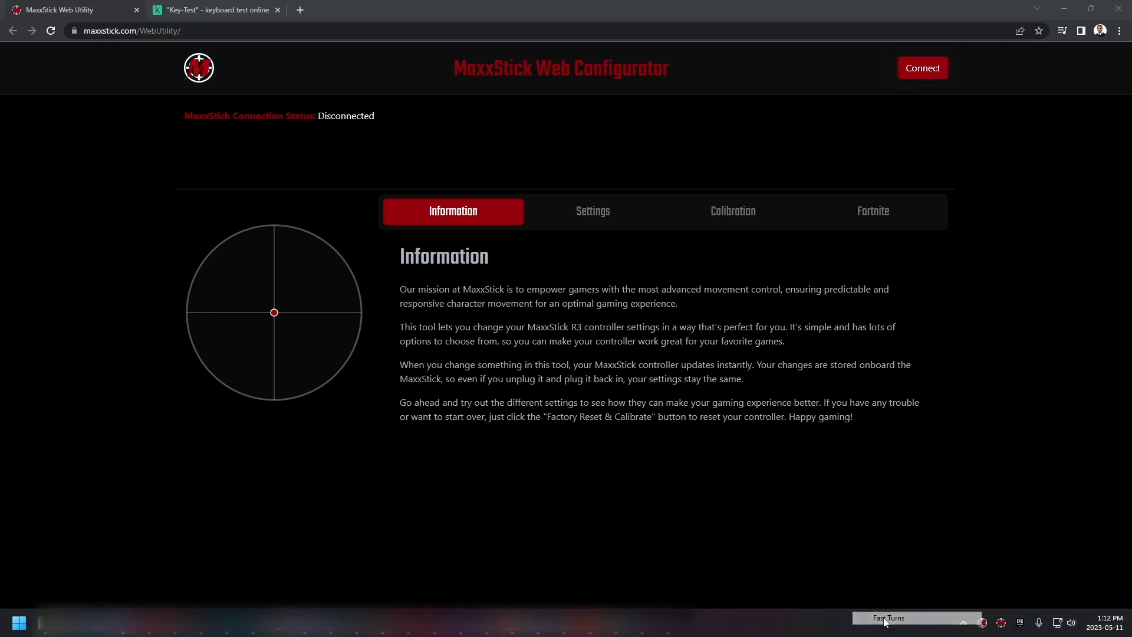
right_click(983, 623)
mouse_move(1017, 601)
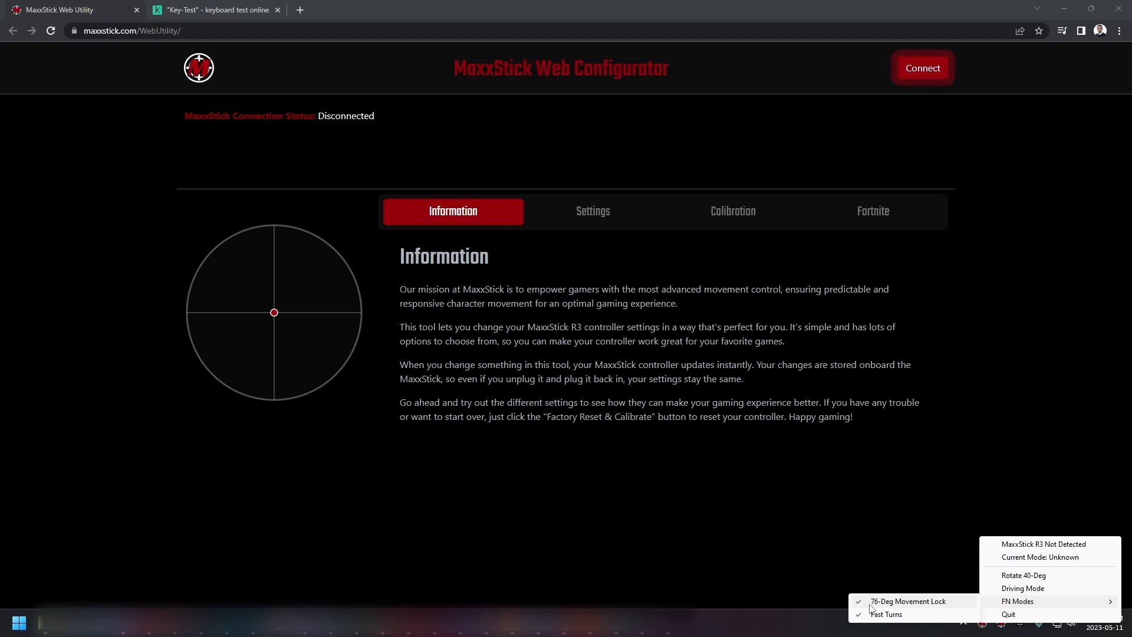
left_click(880, 511)
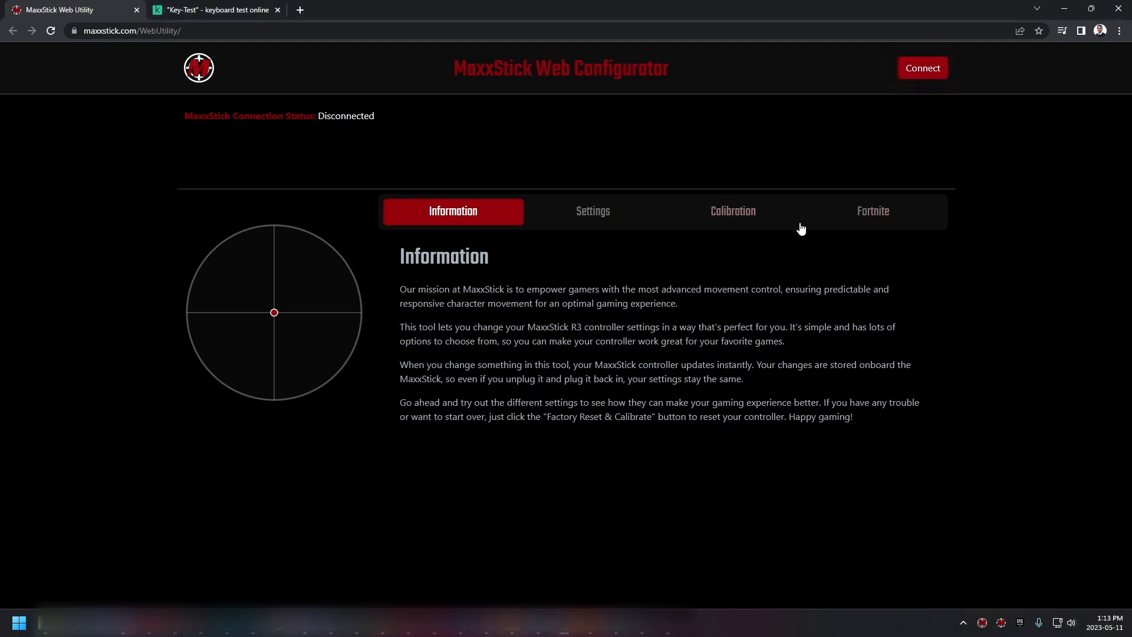
Connect the paired MaxxStick R3 controller to the web configurator.
left_click(922, 69)
left_click(144, 75)
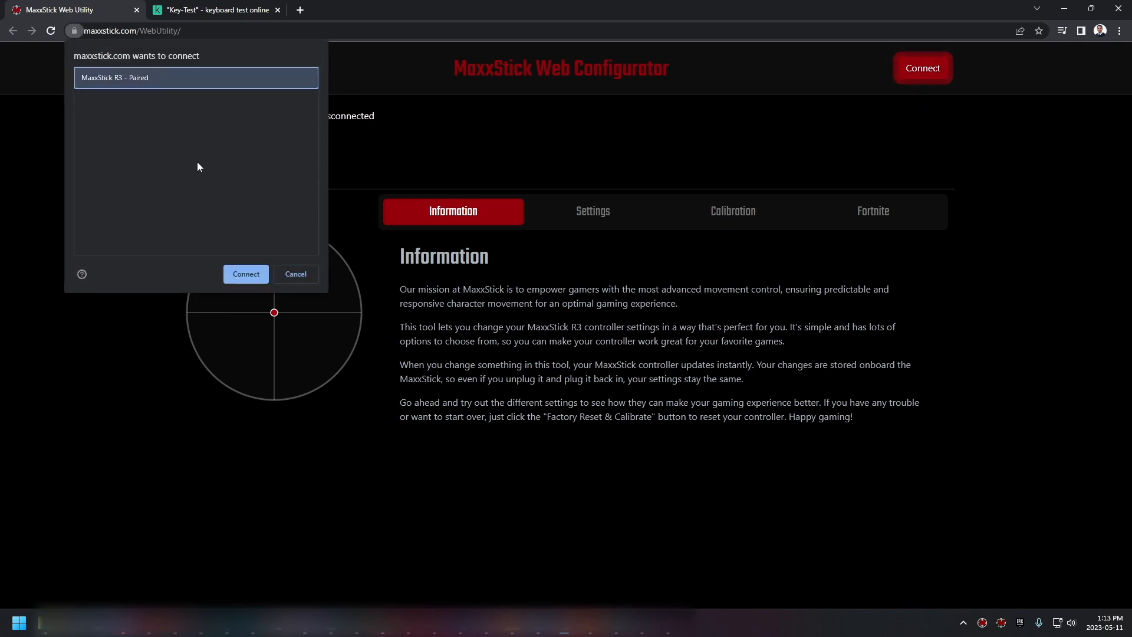
left_click(242, 275)
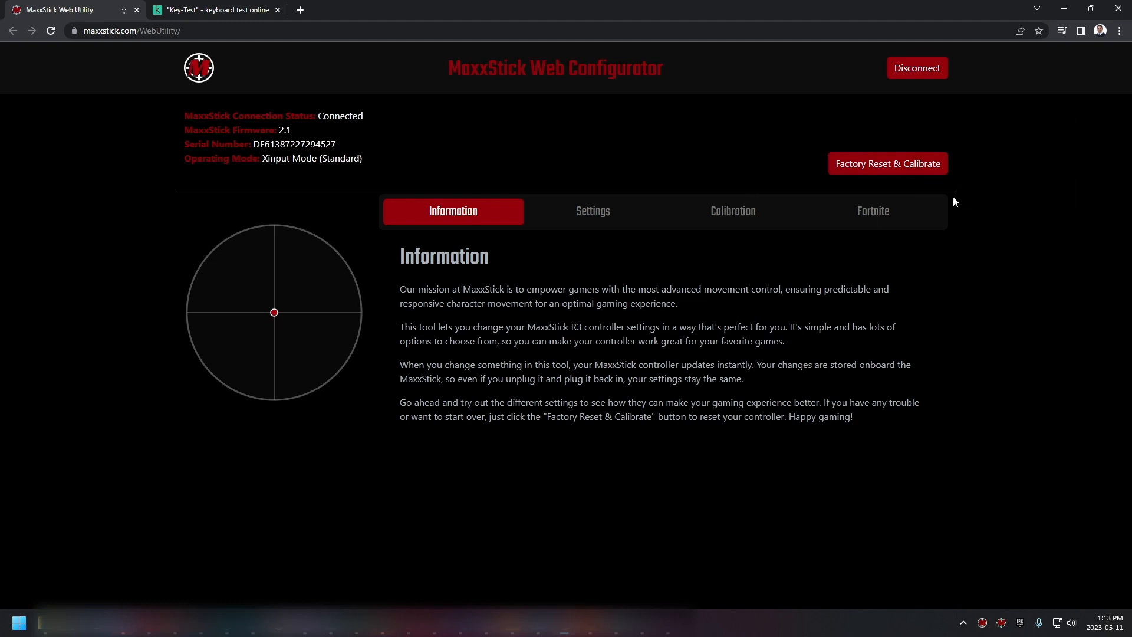
Open the operating mode settings and try Keyboard Mode for the controller.
left_click(592, 212)
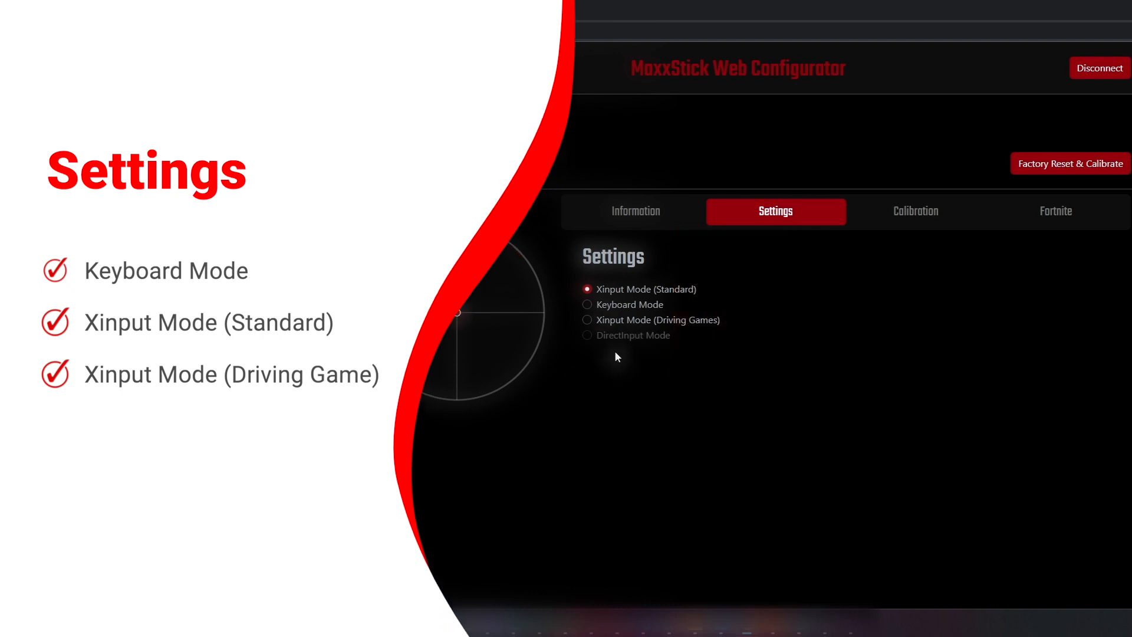
mouse_move(618, 324)
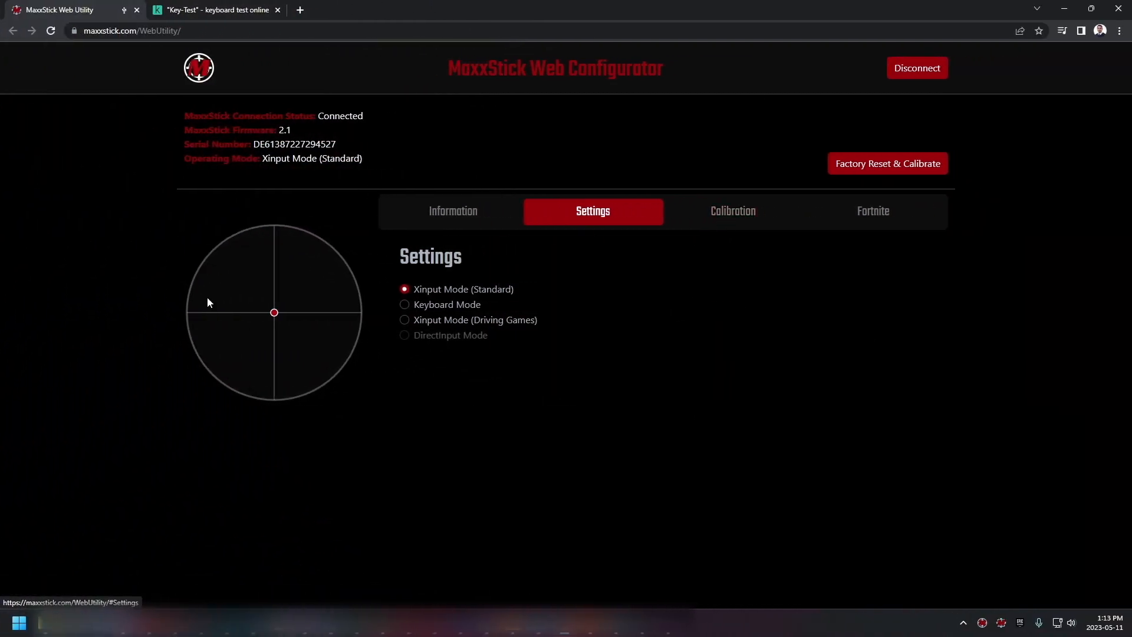
left_click(404, 306)
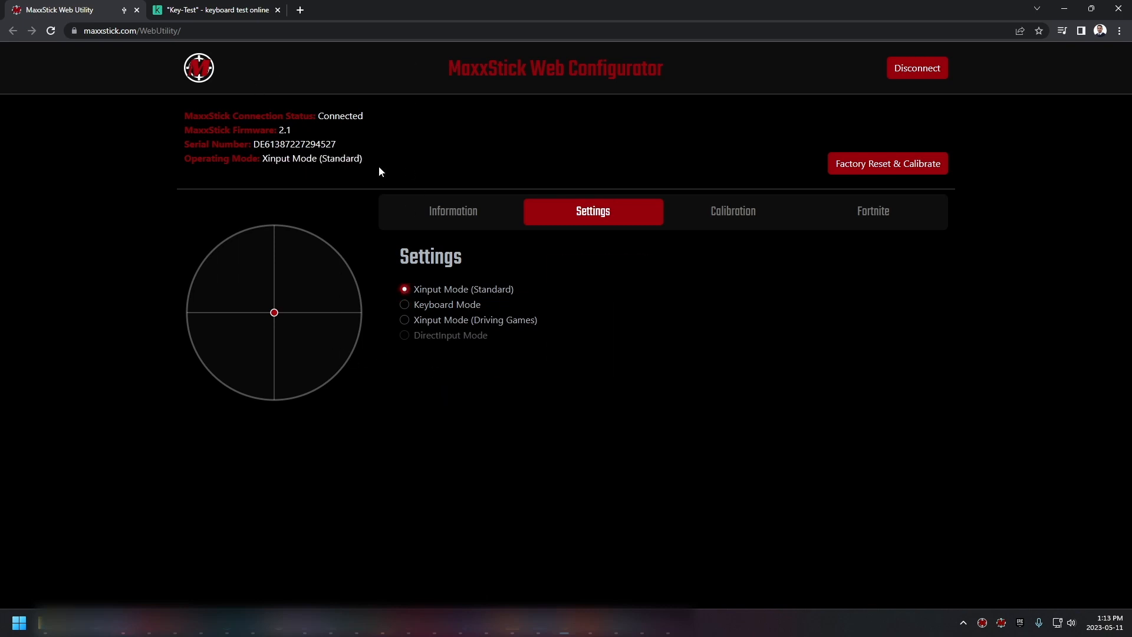
Try a center deadzone of 32% and an outer deadzone of 75% in the calibration settings.
left_click(735, 229)
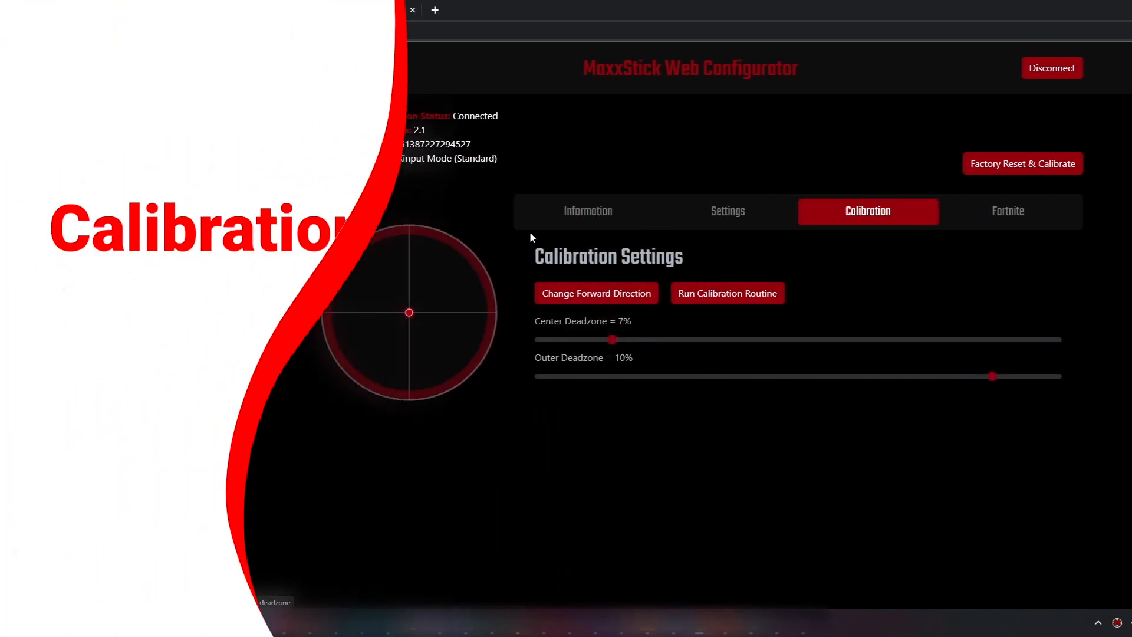
left_click(819, 341)
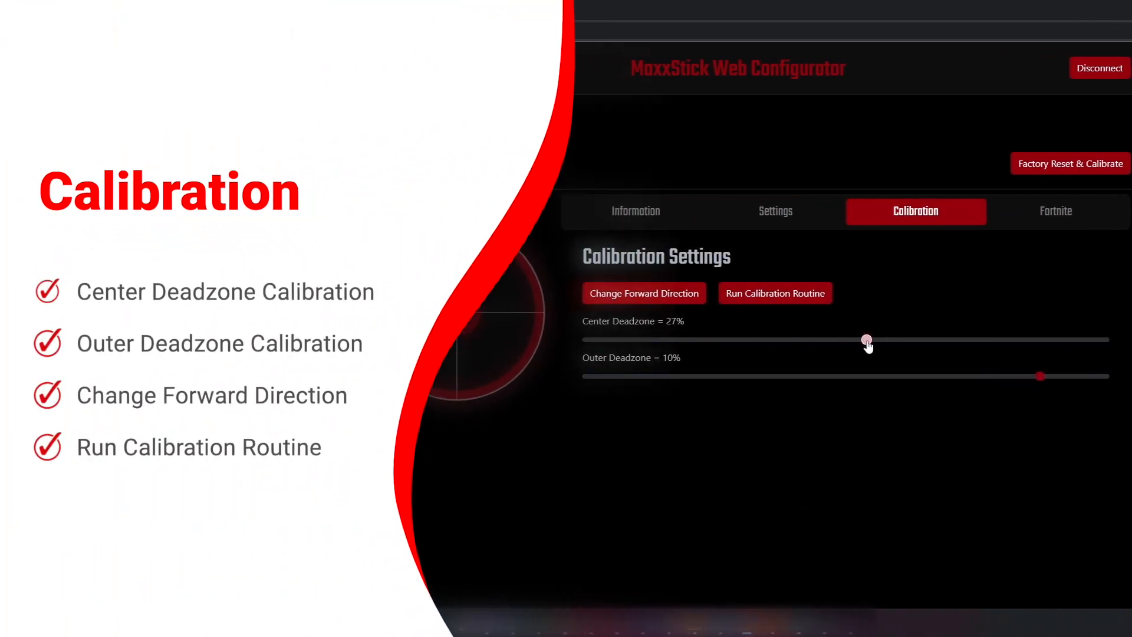
left_click_drag(869, 346, 774, 341)
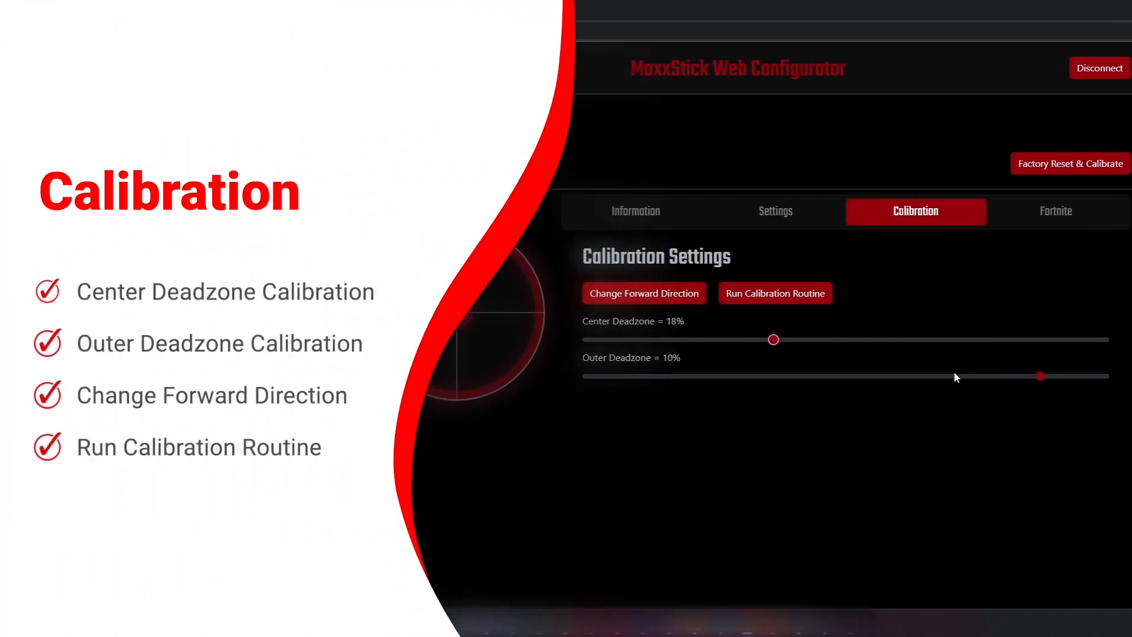
left_click_drag(1042, 380, 632, 388)
left_click_drag(770, 341, 914, 346)
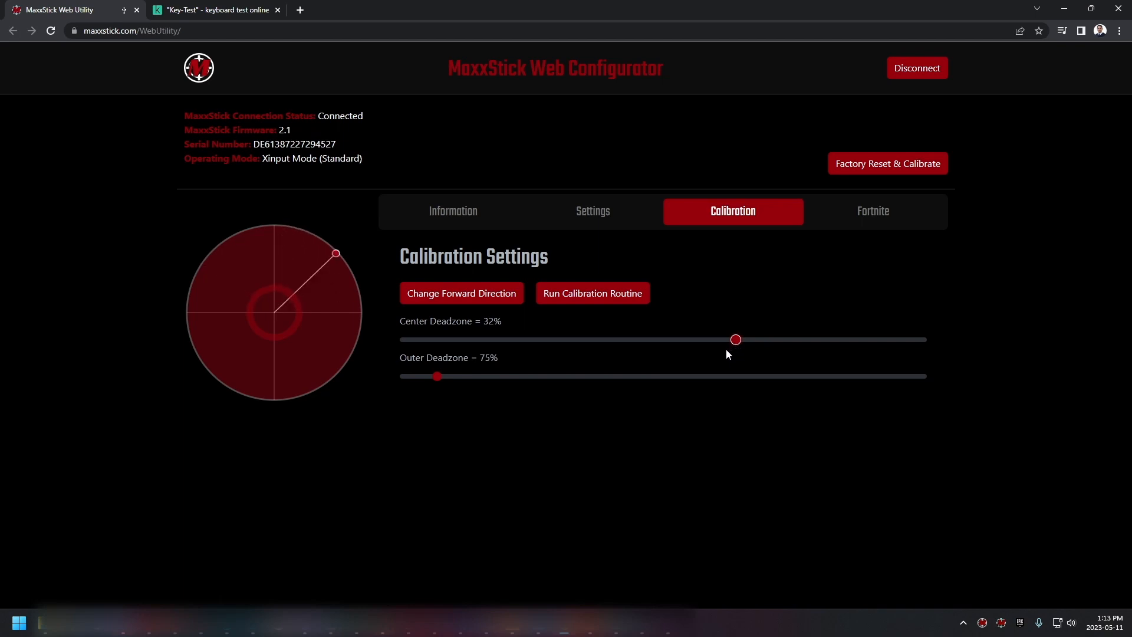
Set the center deadzone to 9% and the outer deadzone to 7%, and start the forward direction change.
left_click_drag(736, 340, 498, 343)
left_click_drag(446, 384, 883, 379)
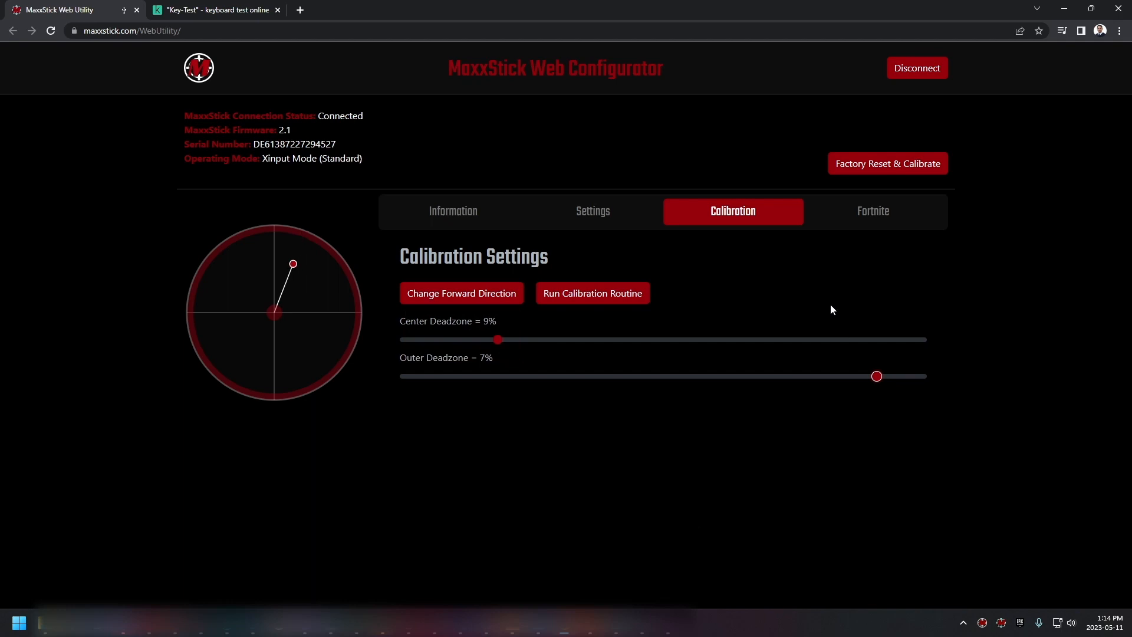
left_click(478, 303)
Enable the Fortnite movement lock with a lock angle of 69.4° and a lock zone size of 28°.
left_click(869, 212)
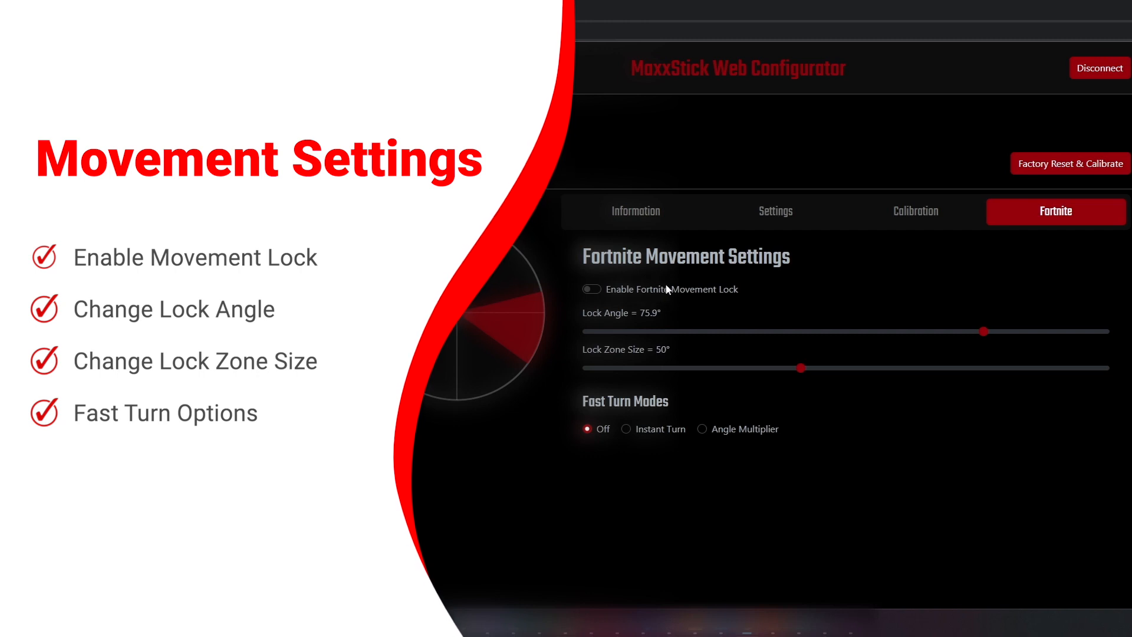
left_click(592, 289)
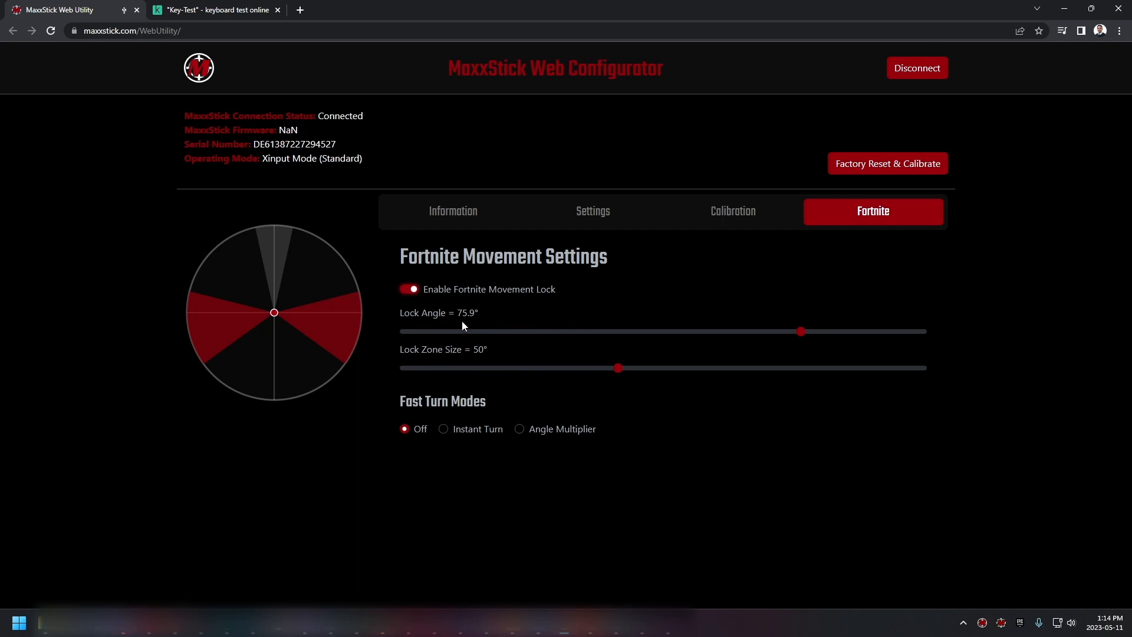
left_click_drag(795, 335, 743, 352)
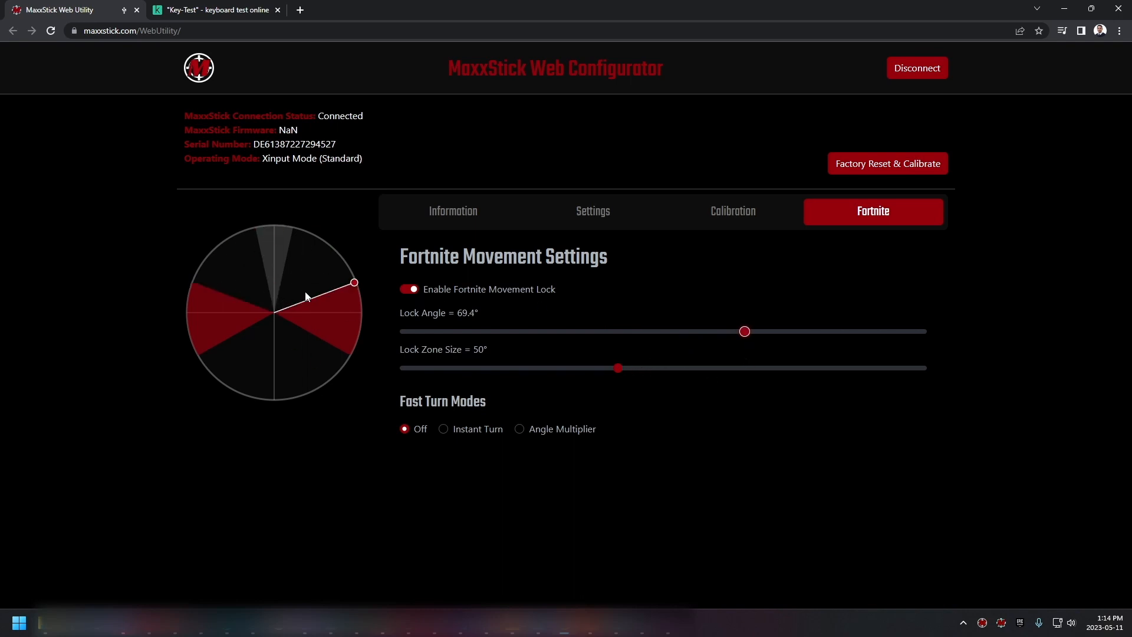
left_click_drag(618, 369, 423, 340)
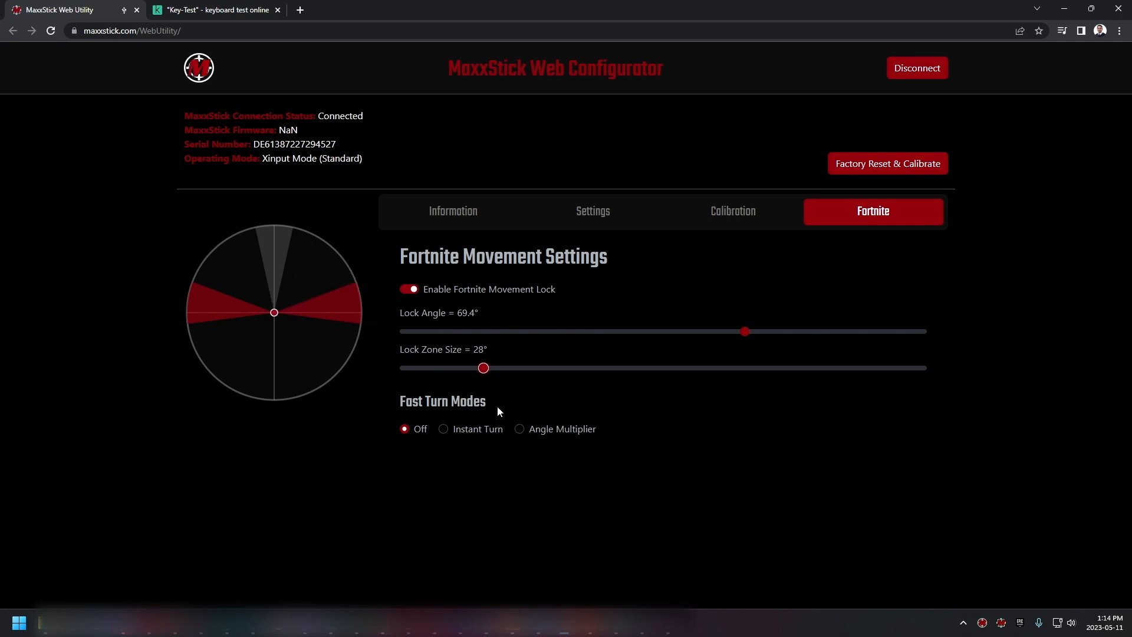
Try Instant Turn with a smaller turn amount, and configure Angle Multiplier with a 17.3° forward region and a 2.4x amount.
left_click(444, 428)
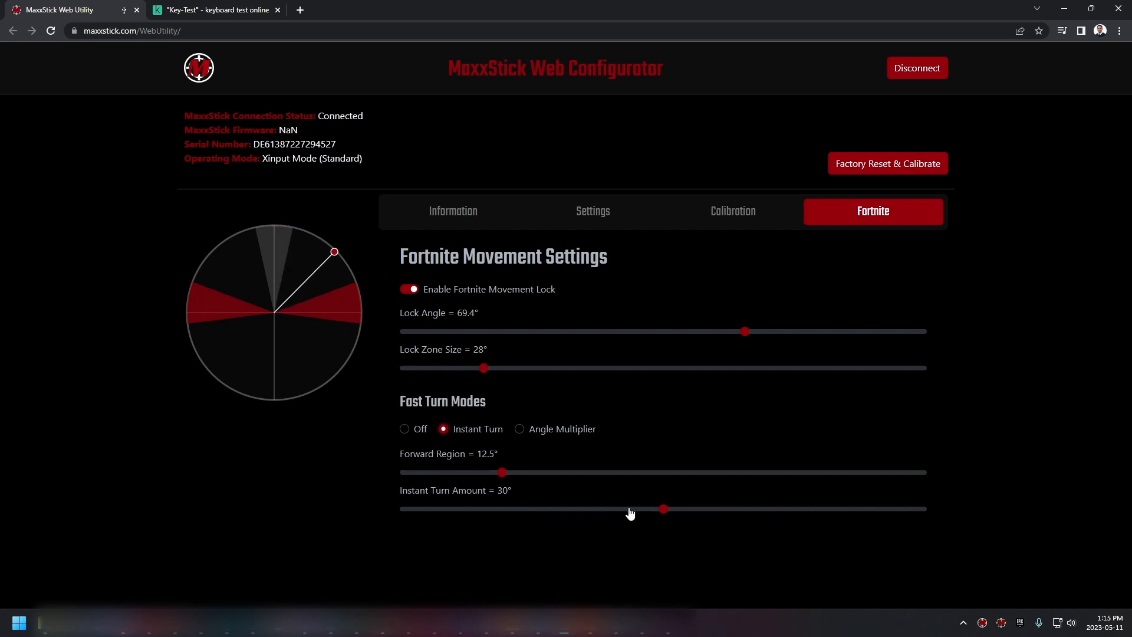
left_click_drag(663, 511, 559, 513)
left_click(519, 429)
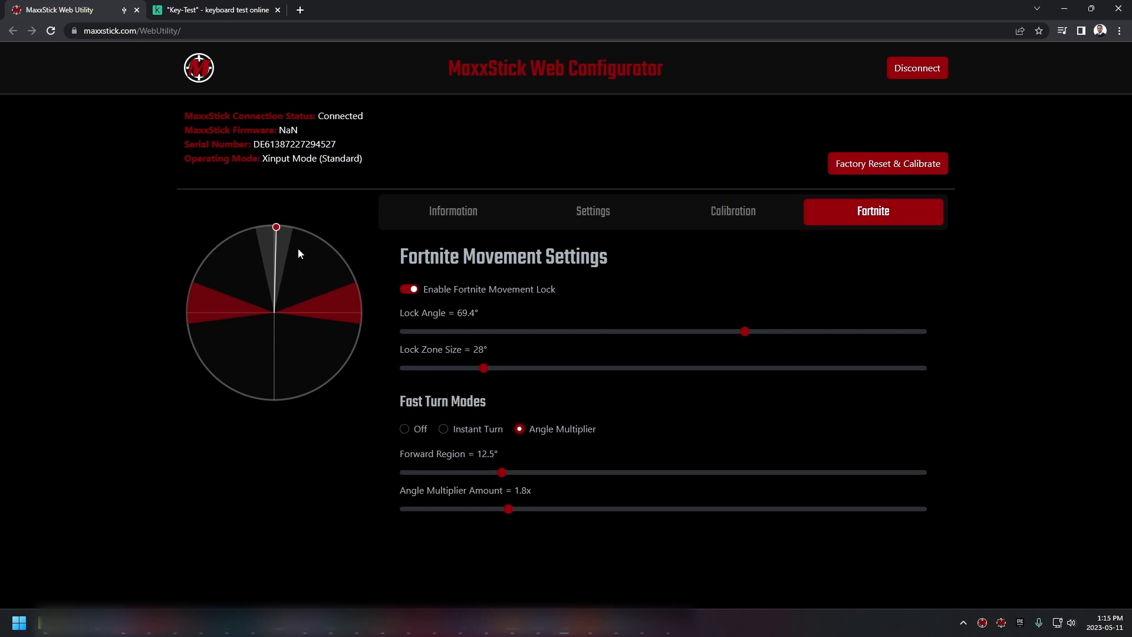
left_click_drag(500, 473, 564, 472)
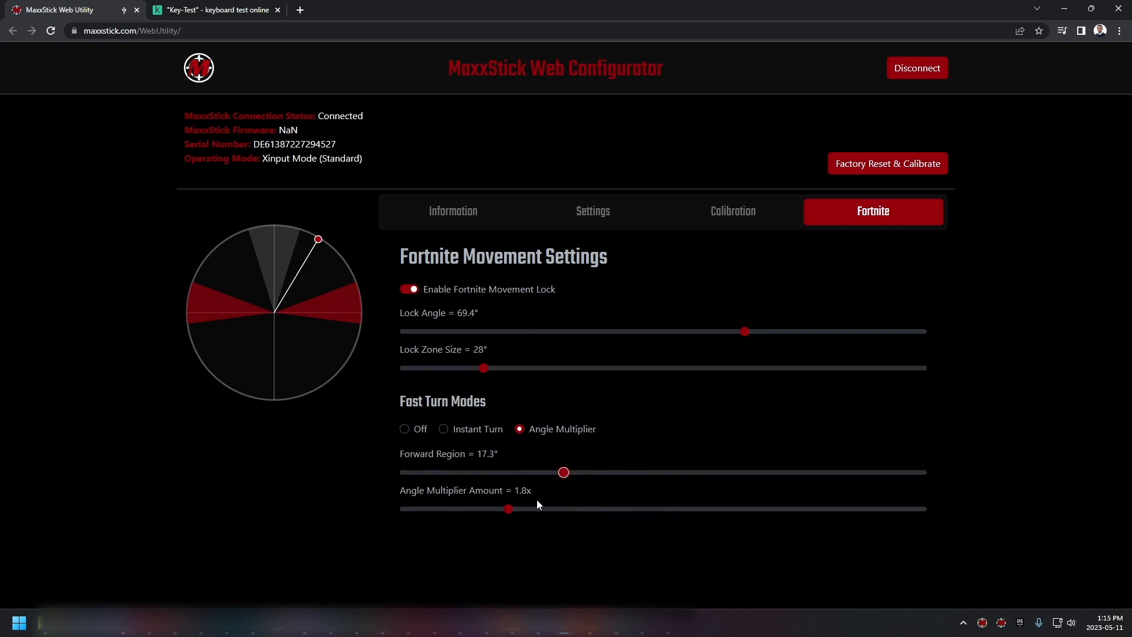
left_click_drag(510, 517, 952, 513)
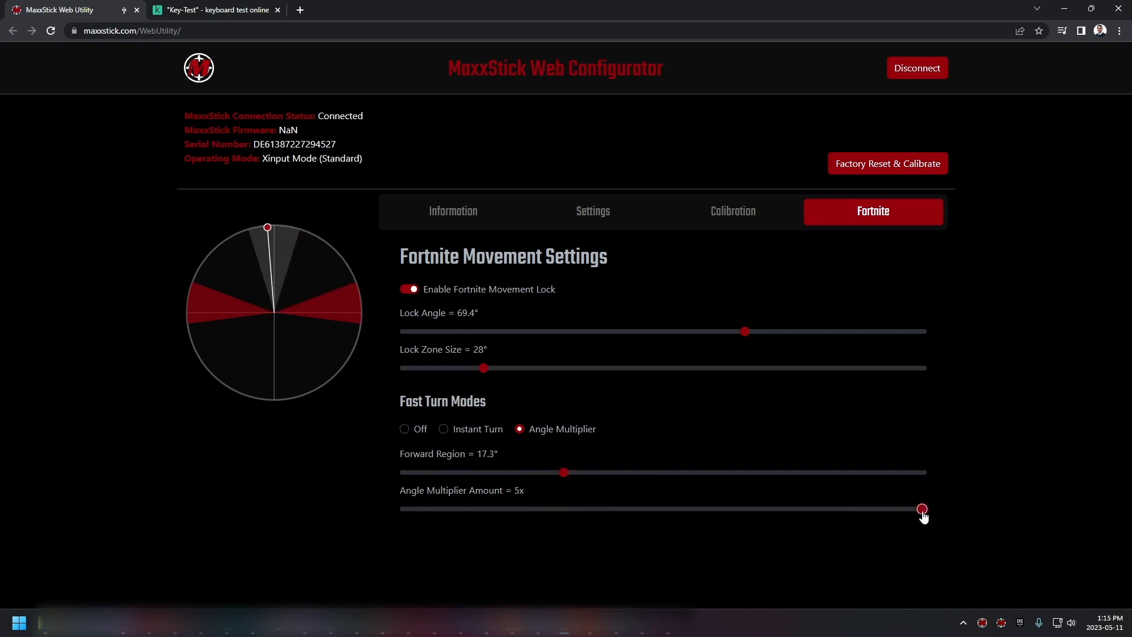
left_click_drag(922, 509, 587, 514)
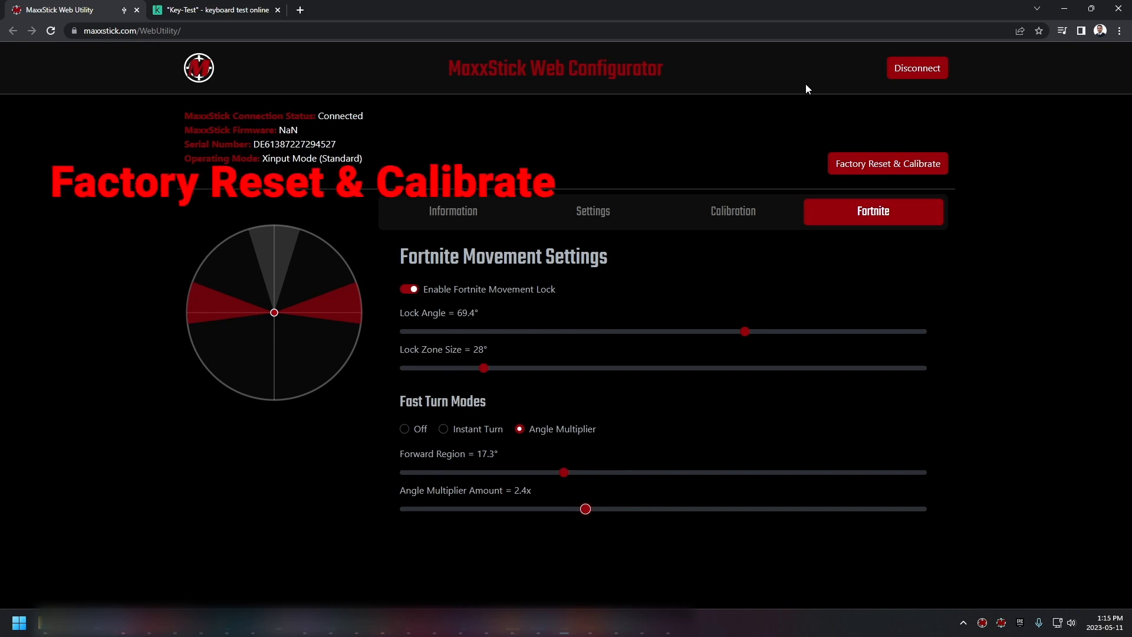
Run the controller's factory reset and calibration, and acknowledge the calibration instructions.
mouse_move(859, 178)
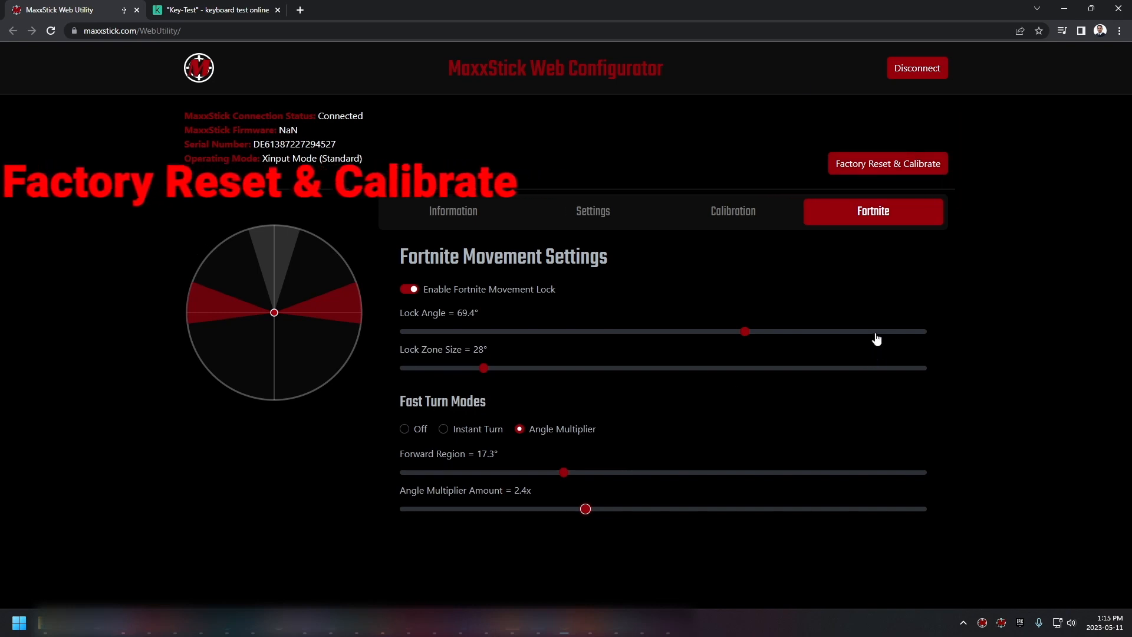
left_click(872, 169)
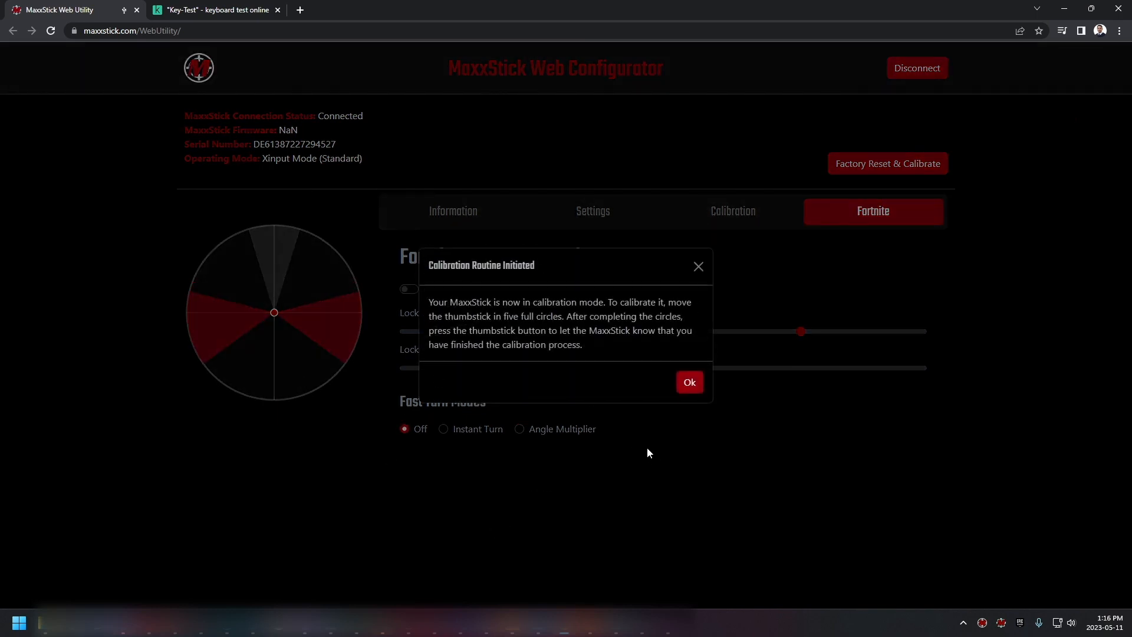
left_click(692, 384)
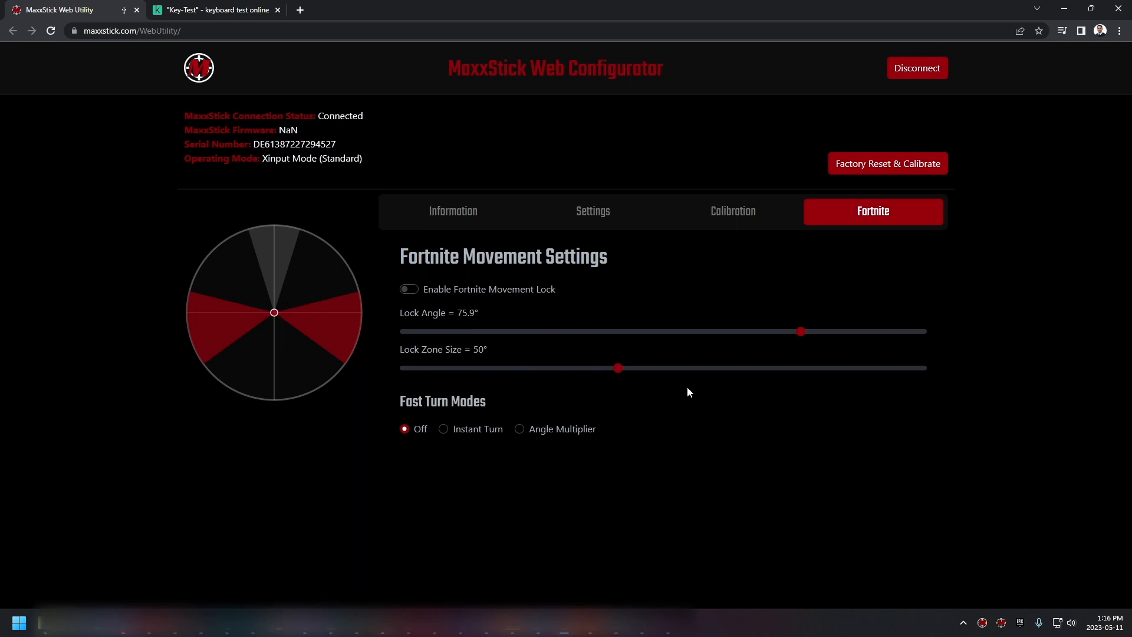
Enable the Fortnite movement lock and the Angle Multiplier fast turn mode, setting the multiplier amount to 2.1x.
left_click(411, 289)
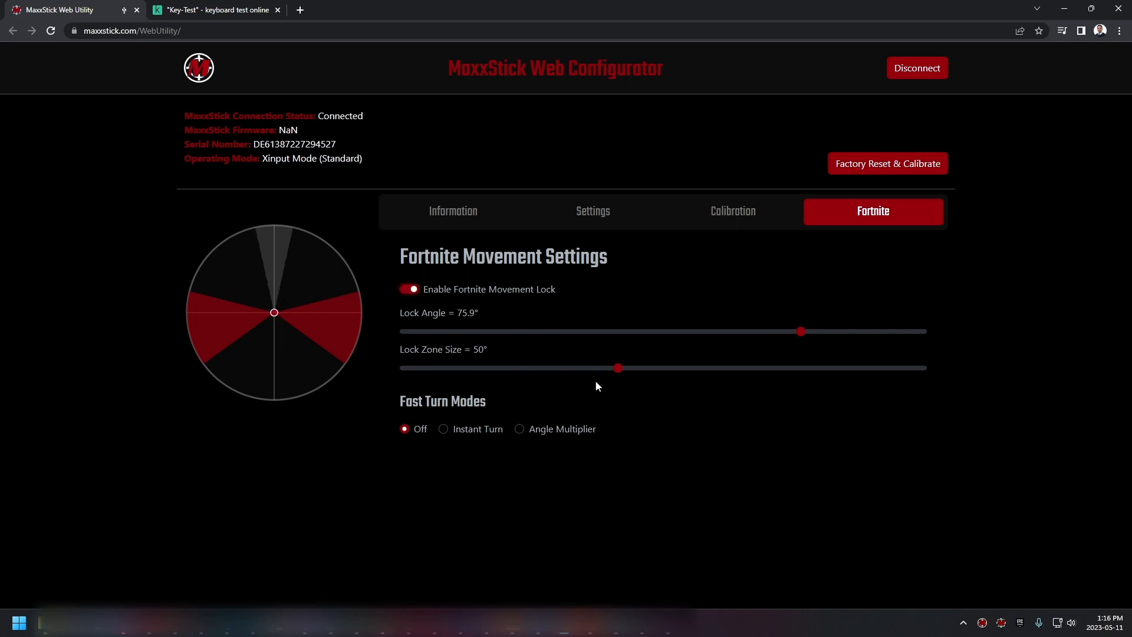
left_click(526, 430)
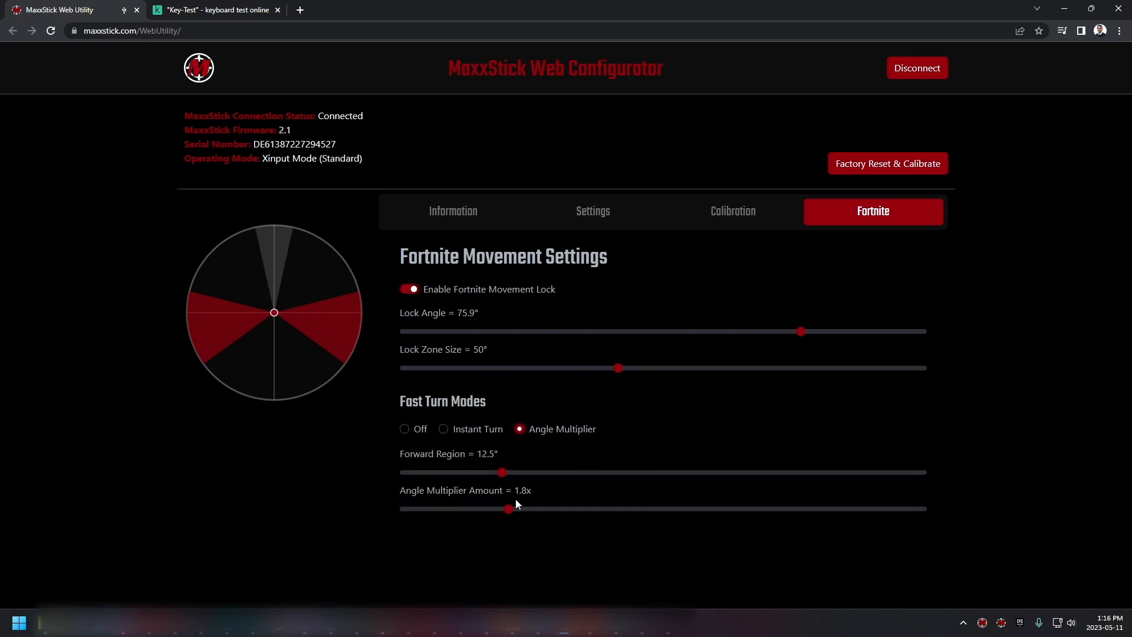
left_click(547, 509)
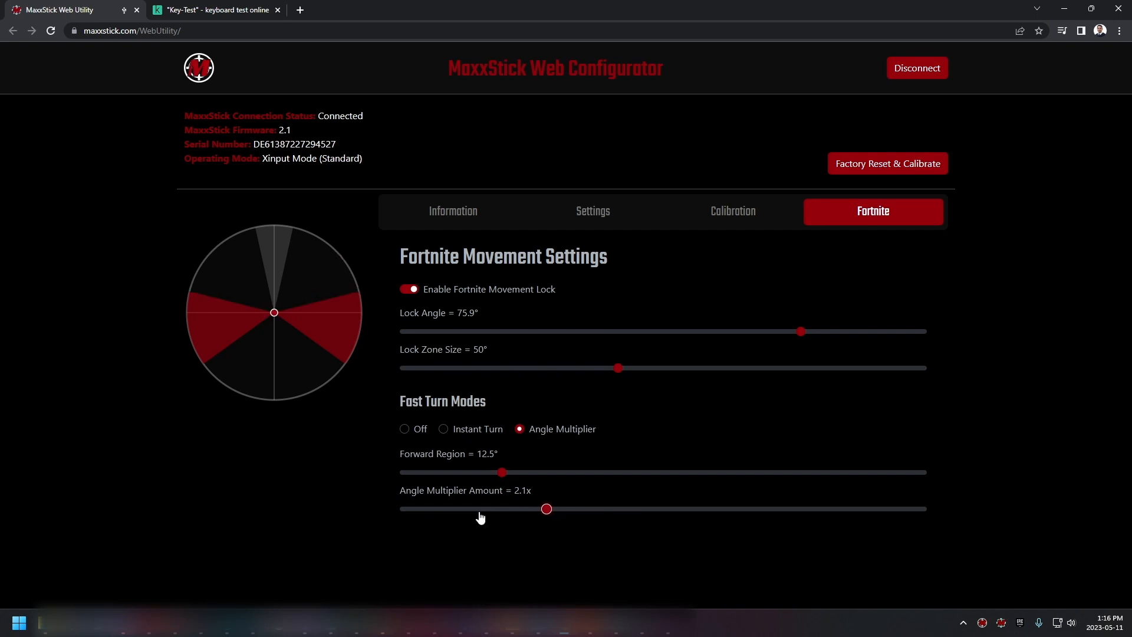